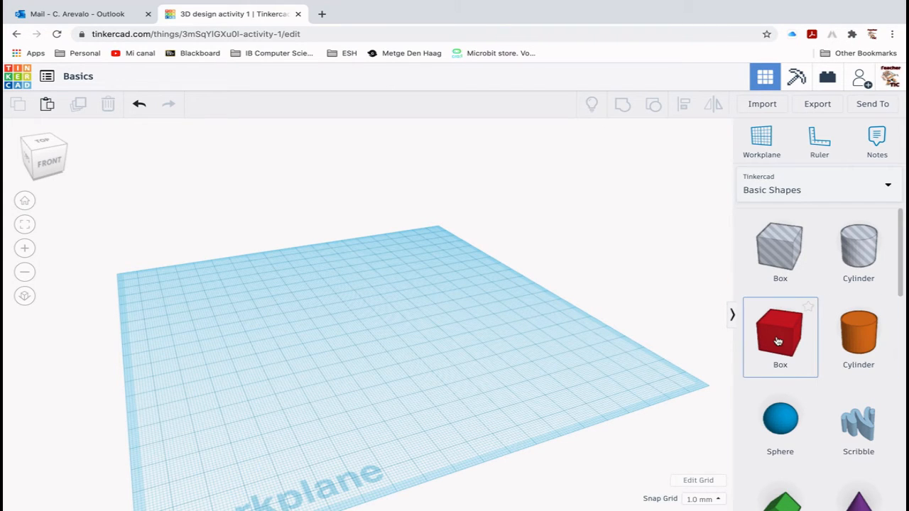
Place a red box from the basic shapes near the middle of the workplane
drag(538, 342, 357, 335)
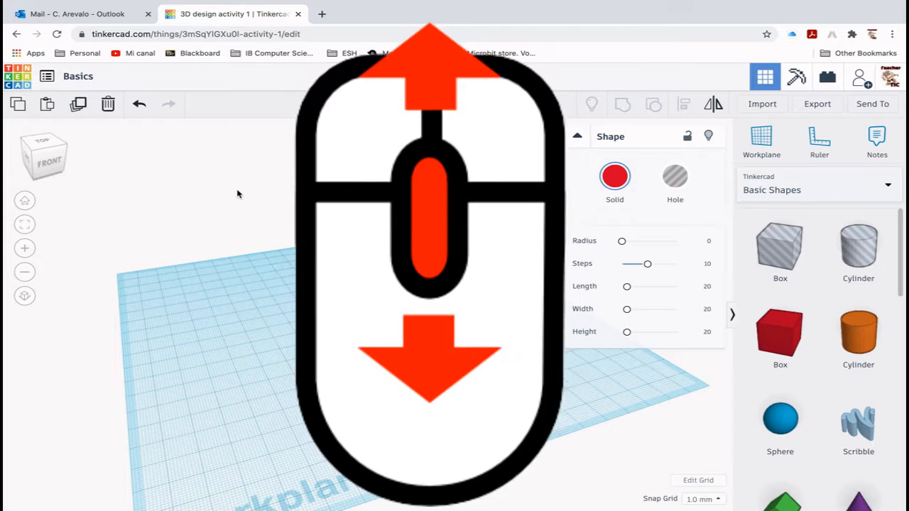
Examine the red box on the workplane by zooming in and out, panning and orbiting around it
scroll(338, 263, up, 5)
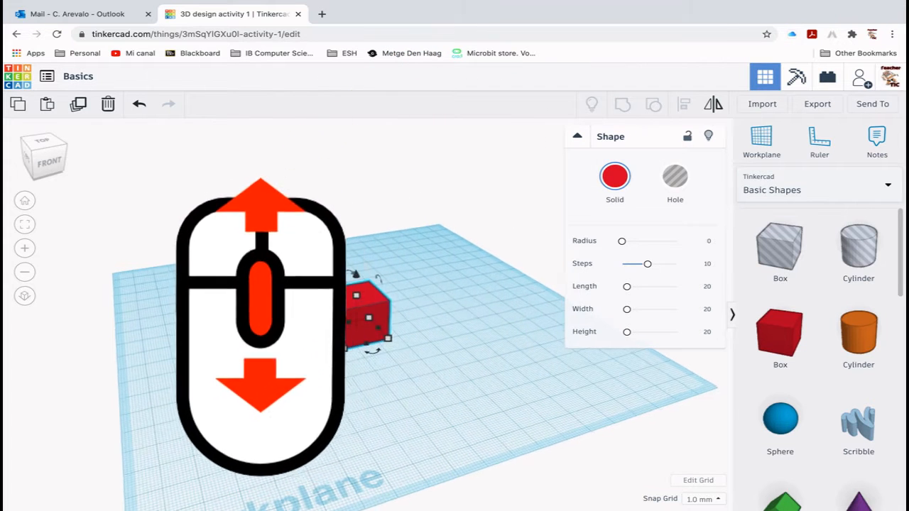
scroll(338, 262, down, 5)
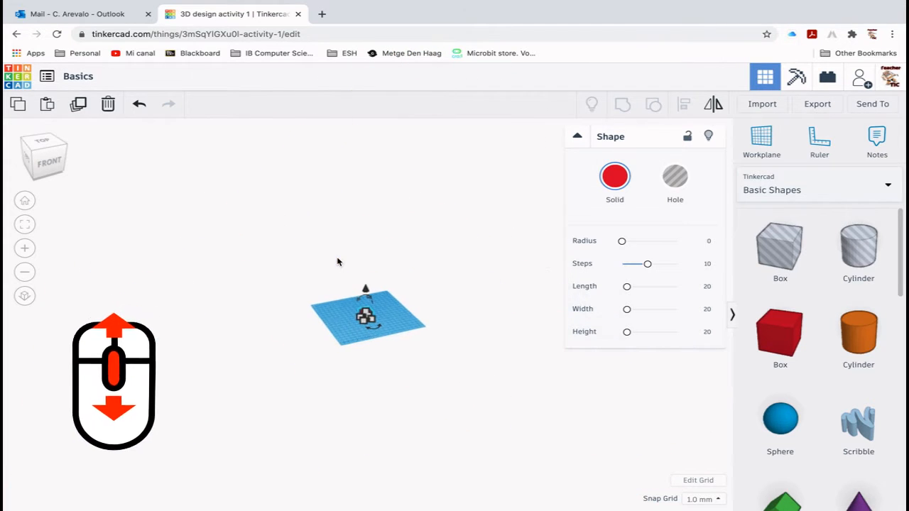
scroll(338, 263, up, 6)
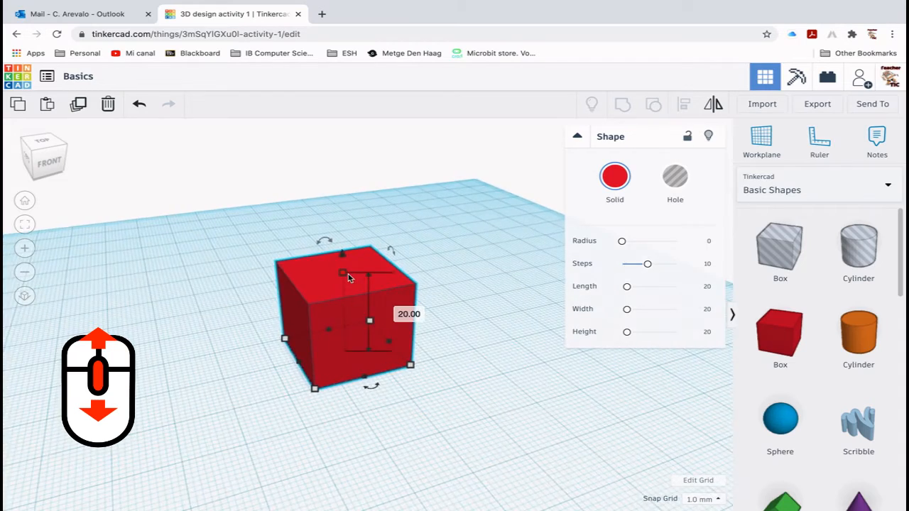
scroll(348, 275, down, 5)
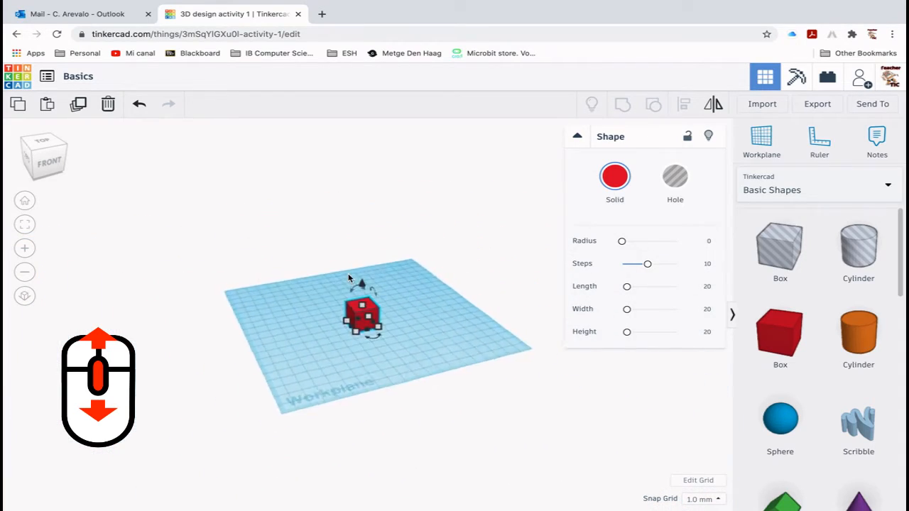
scroll(348, 277, up, 6)
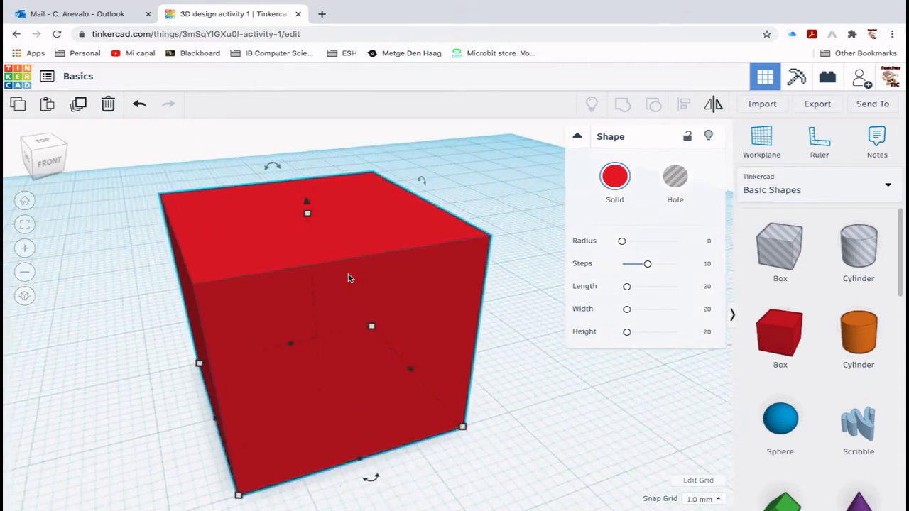
scroll(348, 277, down, 5)
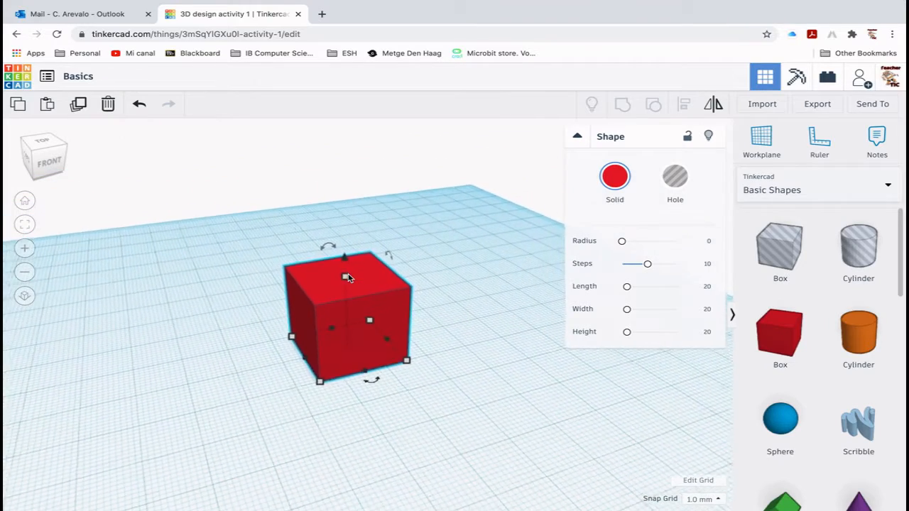
scroll(347, 277, down, 3)
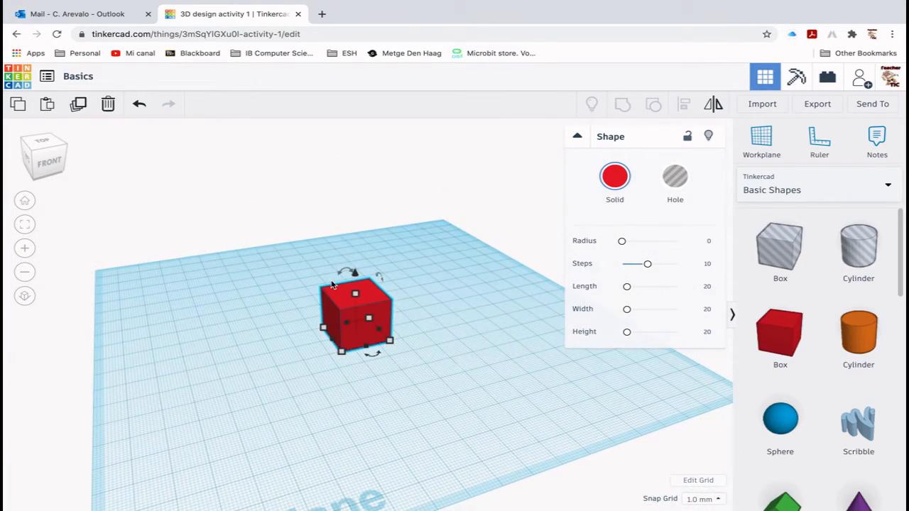
scroll(286, 303, down, 2)
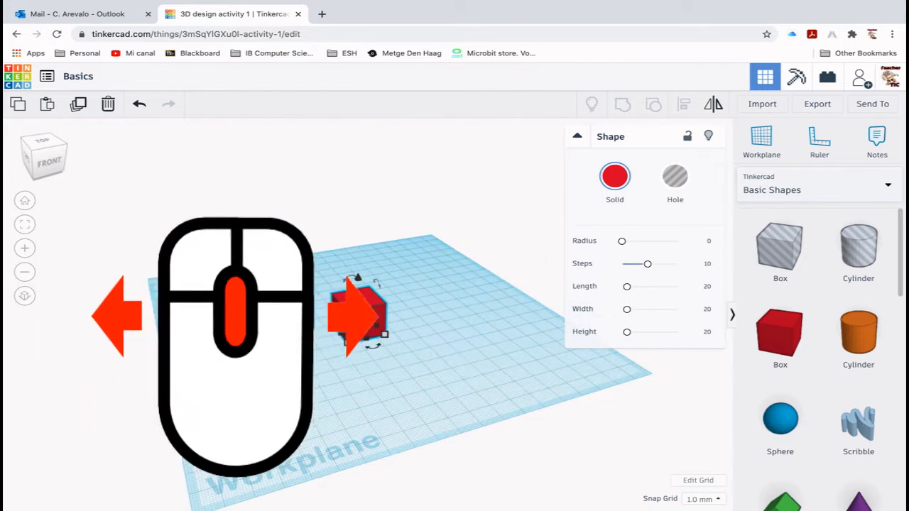
middle_drag(324, 304, 263, 272)
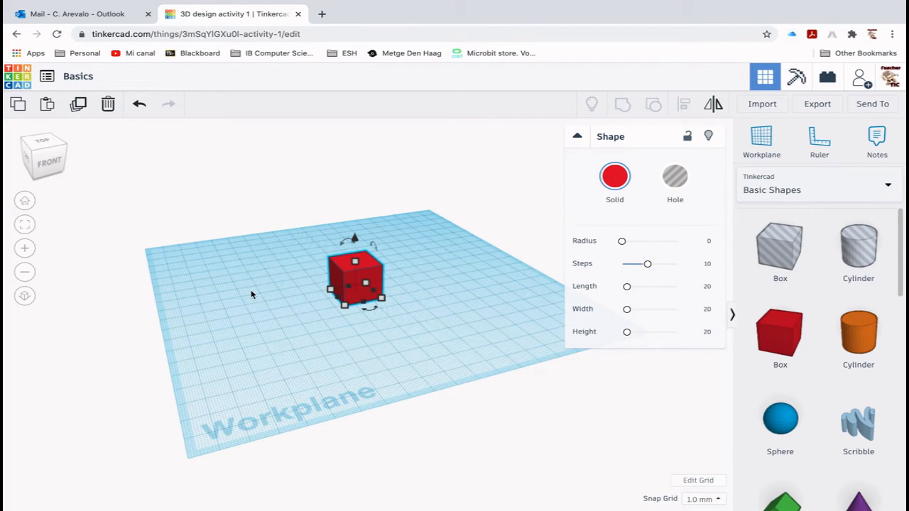
right_drag(241, 300, 282, 292)
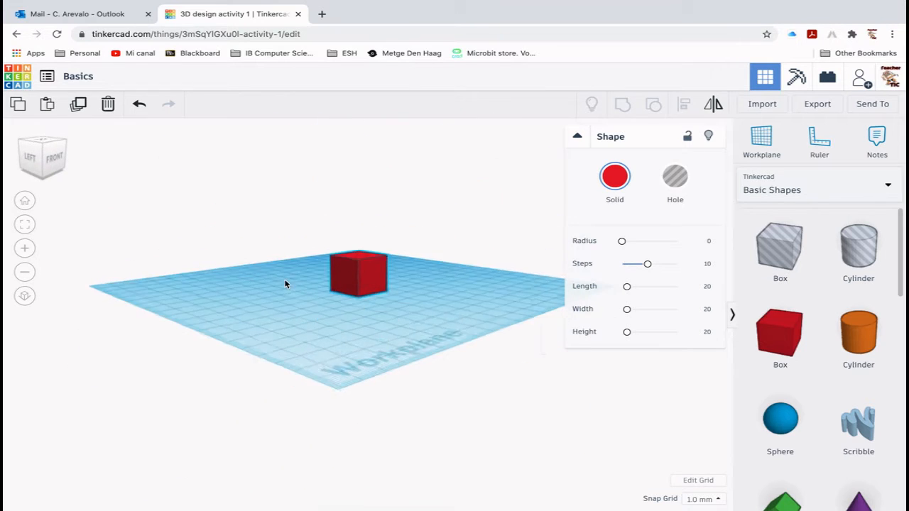
Collapse the box's shape settings and orbit around to view the box from the back and the front
click(577, 136)
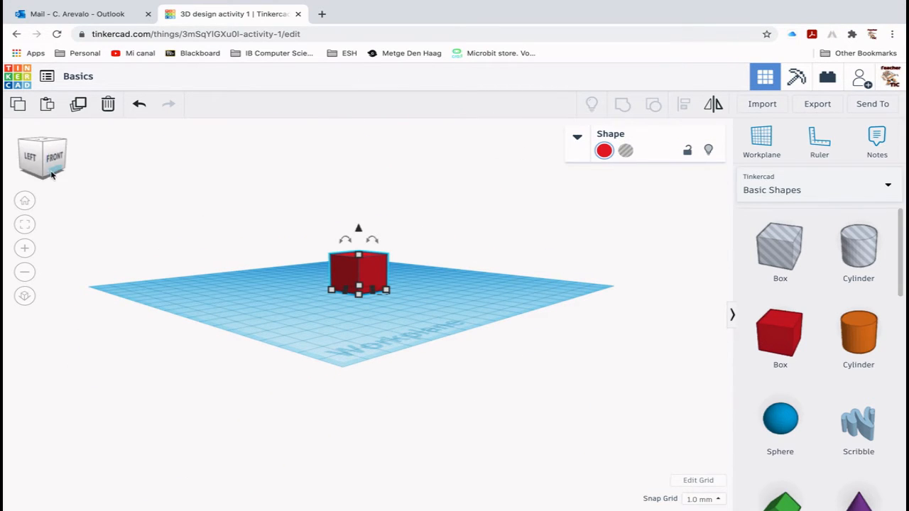
drag(43, 159, 74, 165)
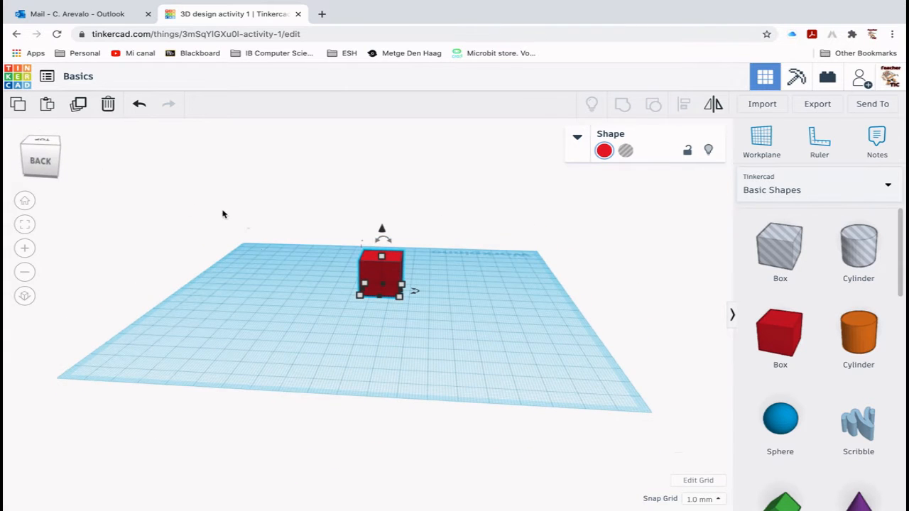
right_drag(308, 280, 369, 332)
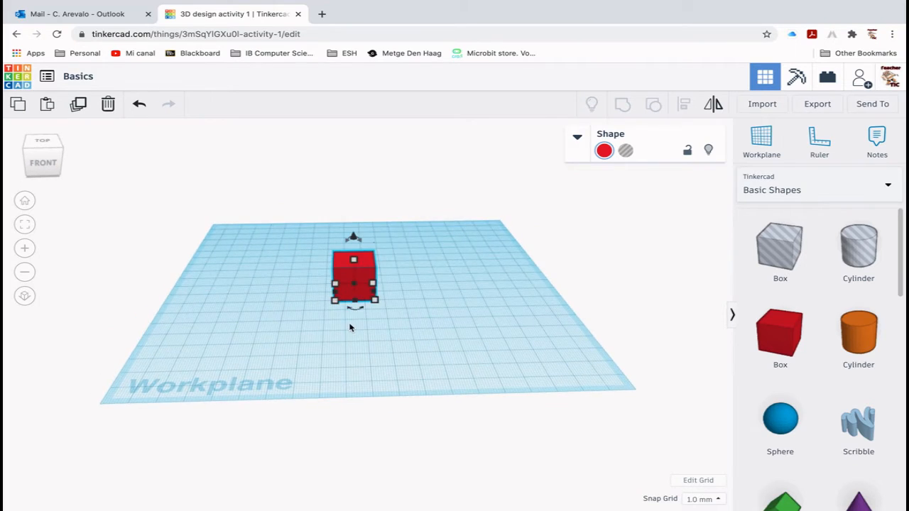
scroll(349, 326, down, 5)
scroll(348, 325, up, 10)
scroll(347, 322, down, 6)
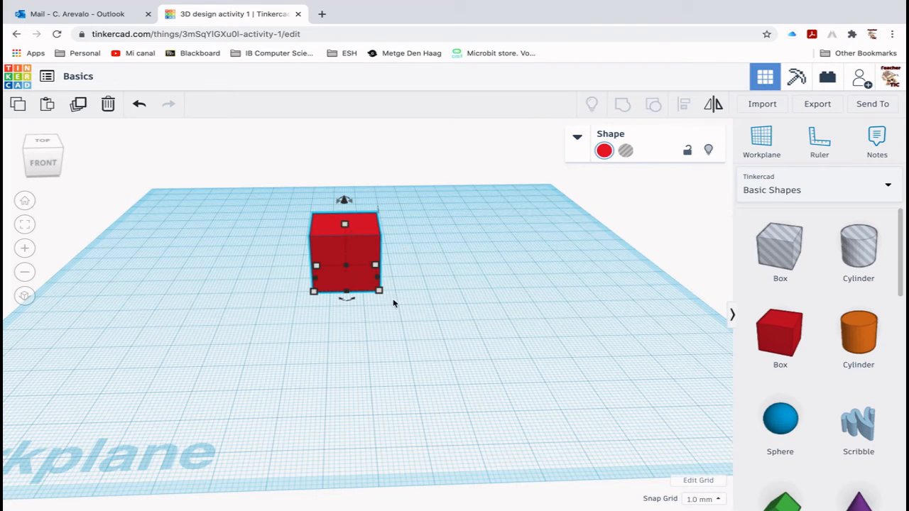
Enlarge the box's base from its corners to about 55 mm wide and 58 mm deep
drag(380, 293, 470, 311)
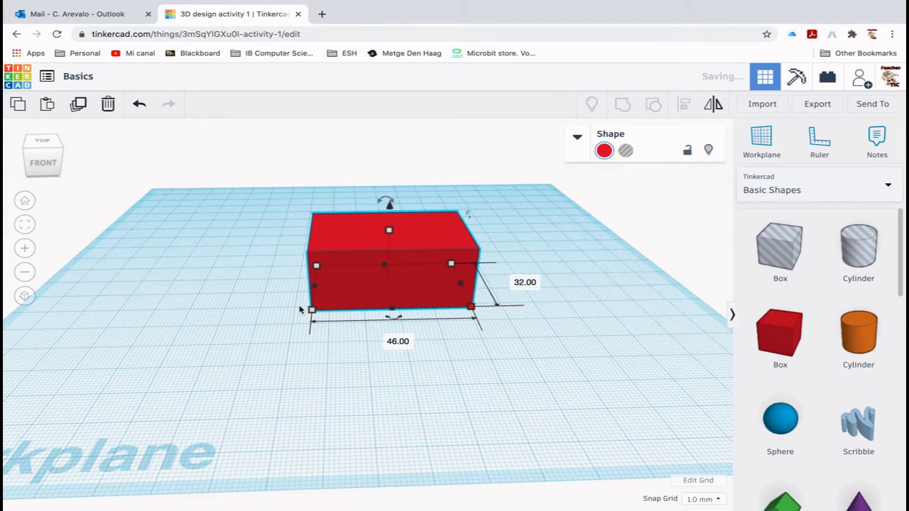
drag(312, 310, 264, 337)
drag(286, 271, 292, 252)
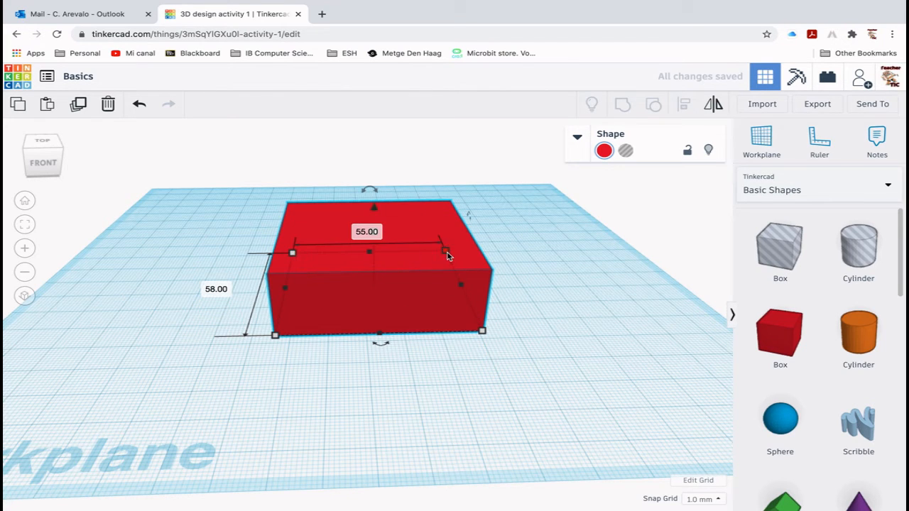
Flatten the box to a 3 mm high plate and resize its base to about 67 mm by 71 mm
drag(379, 337, 376, 298)
drag(373, 223, 376, 271)
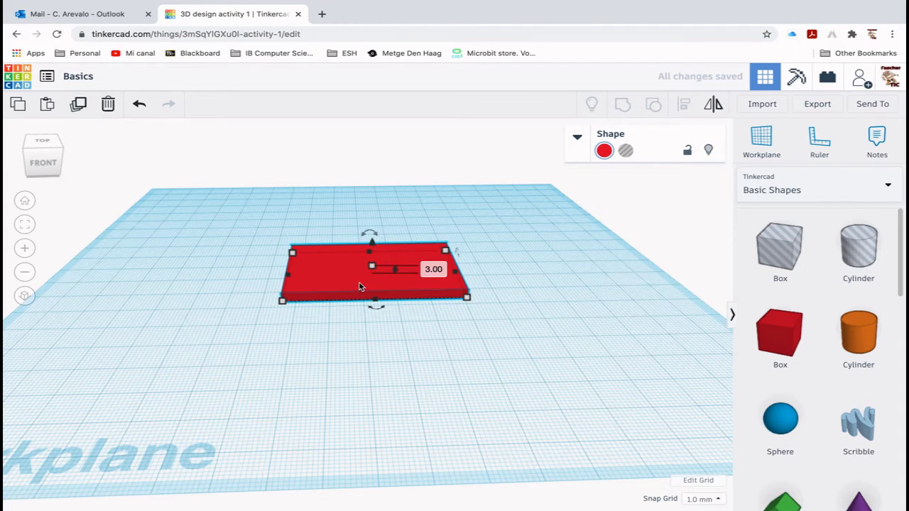
drag(296, 257, 269, 257)
mouse_move(434, 238)
mouse_down()
mouse_move(428, 213)
mouse_move(436, 226)
mouse_up()
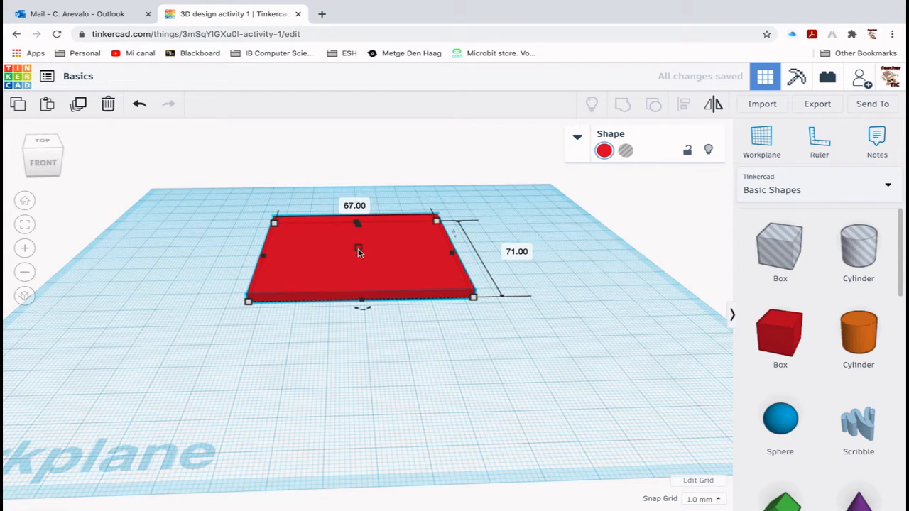
mouse_move(359, 252)
mouse_down()
mouse_move(360, 225)
mouse_move(360, 253)
mouse_up()
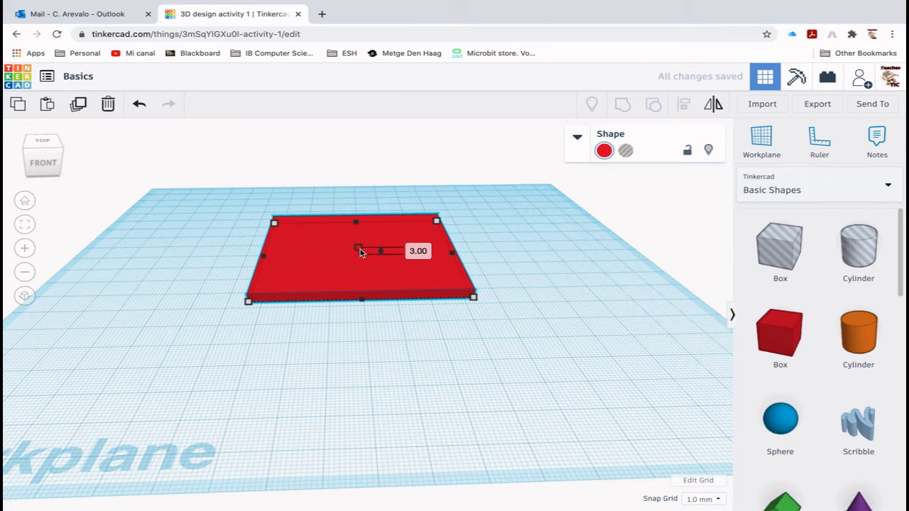
Raise the red plate to exactly 20 mm above the workplane
right_drag(353, 349, 350, 291)
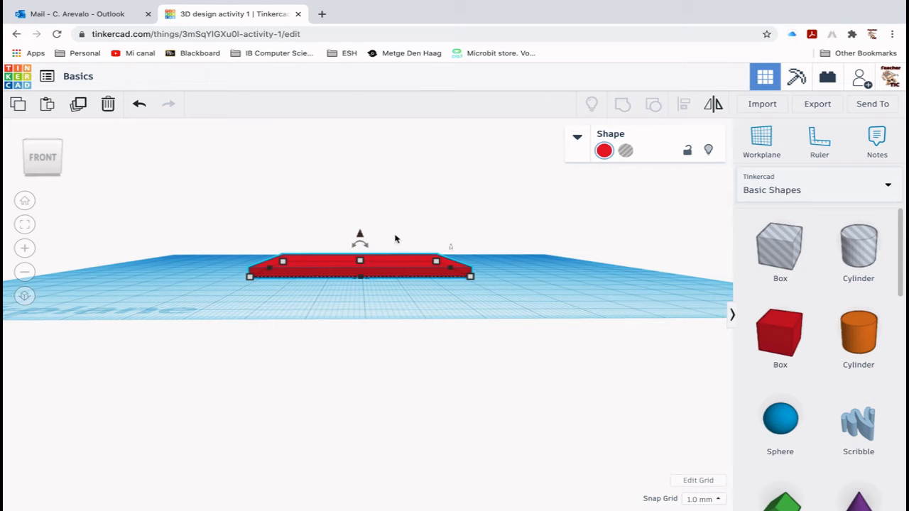
drag(360, 235, 362, 195)
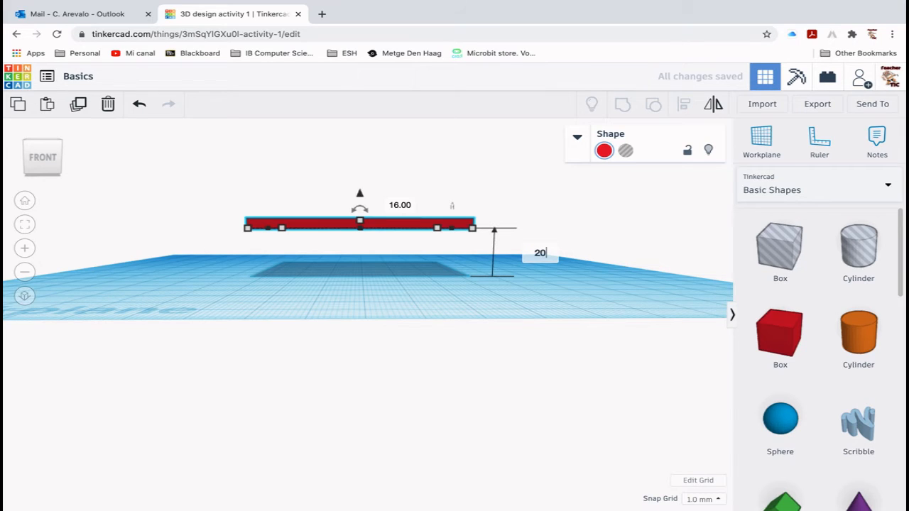
key(Return)
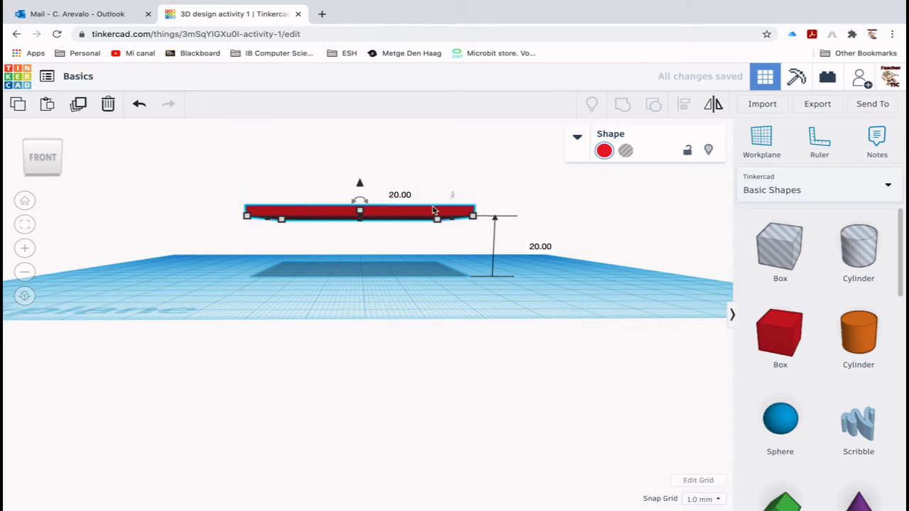
Set the raised plate's front edge length to 70 mm
right_drag(366, 256, 372, 228)
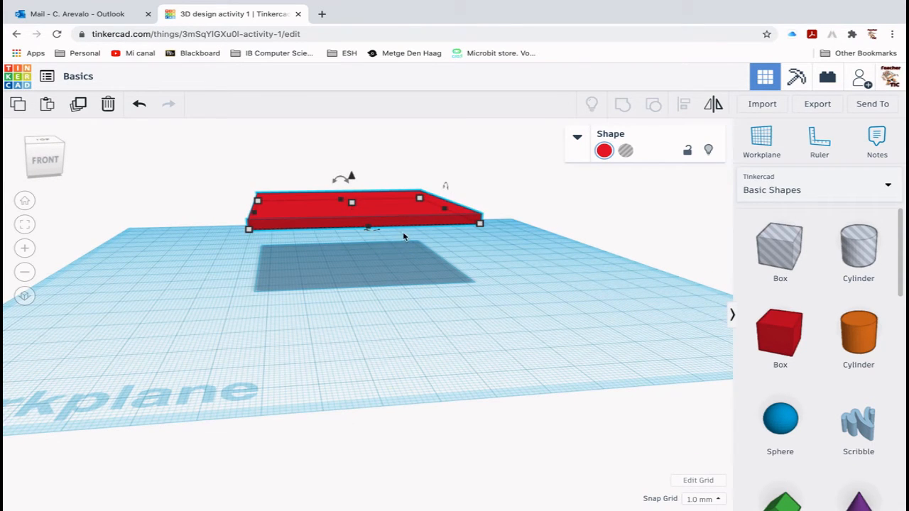
mouse_move(477, 228)
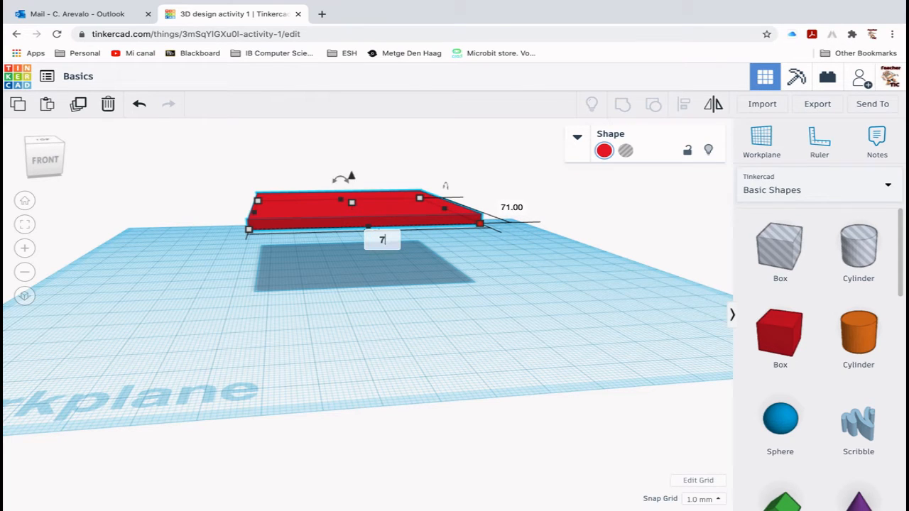
key(Return)
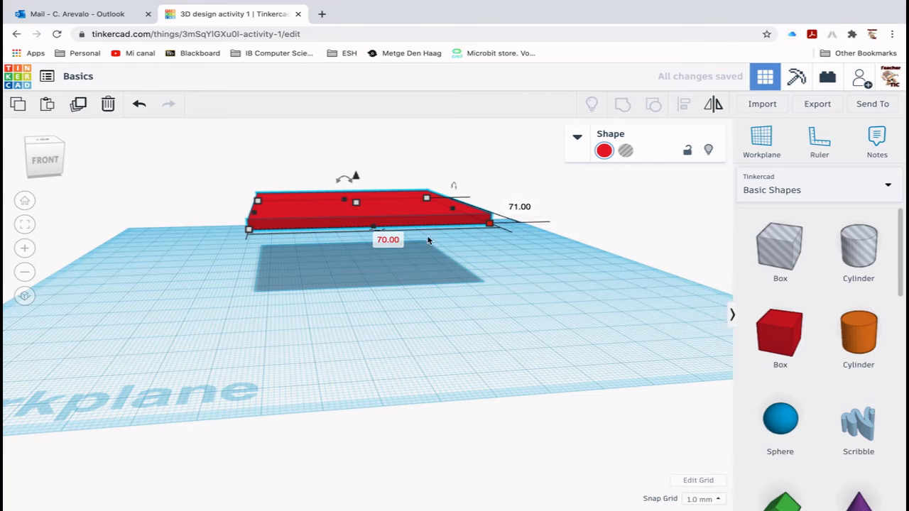
Rotate the plate about its left-to-right axis, trying 90° and finishing with an exact 180° rotation
right_drag(313, 271, 399, 273)
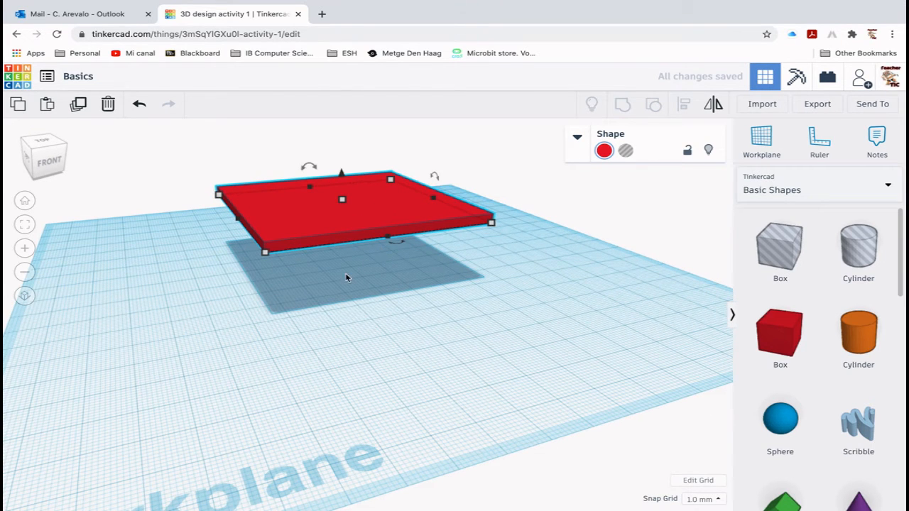
right_drag(376, 286, 374, 296)
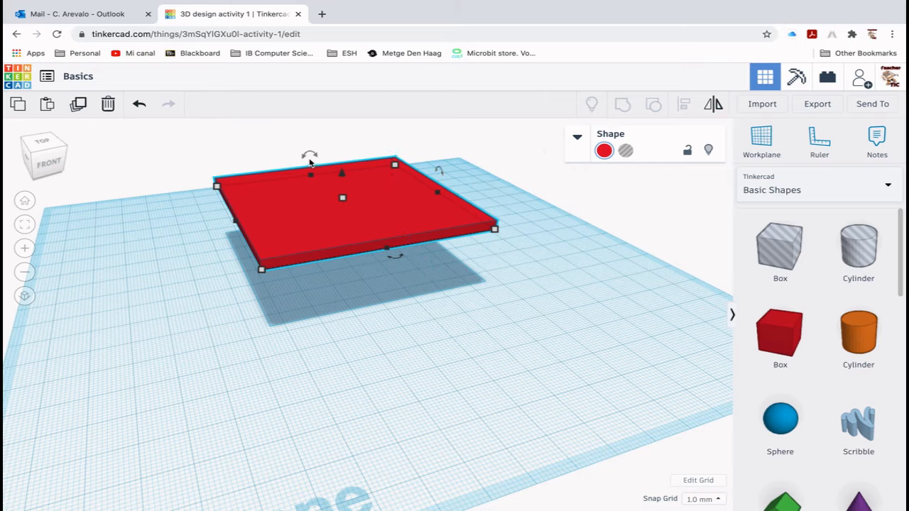
mouse_move(309, 156)
mouse_down()
mouse_move(287, 173)
mouse_move(323, 159)
mouse_up()
drag(438, 167, 446, 216)
drag(456, 283, 482, 335)
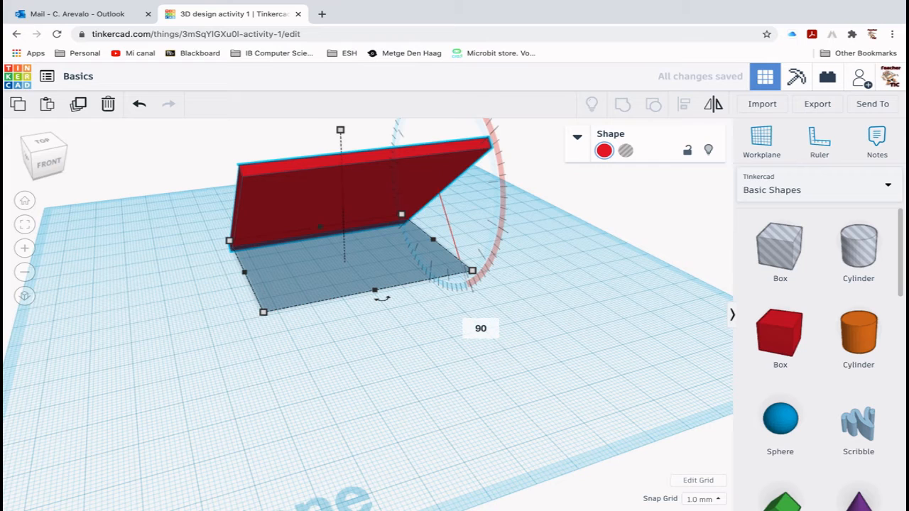
click(536, 253)
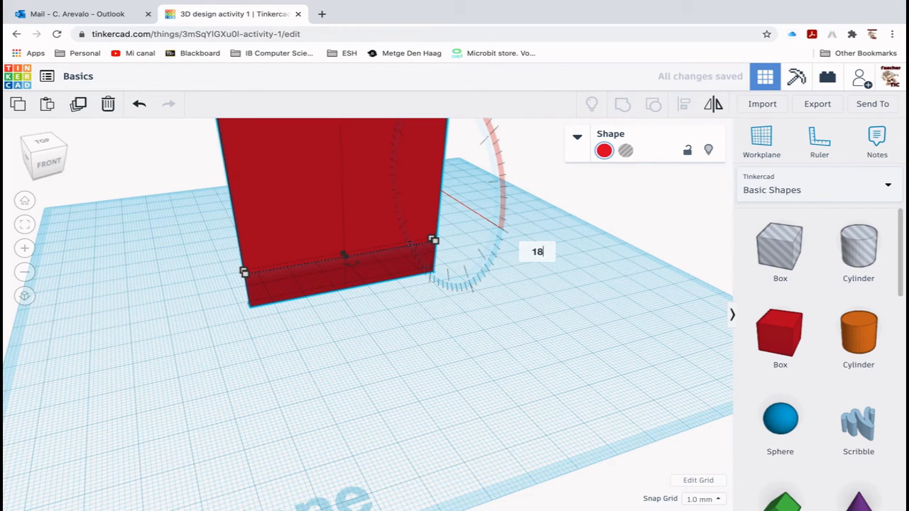
text(180)
key(Return)
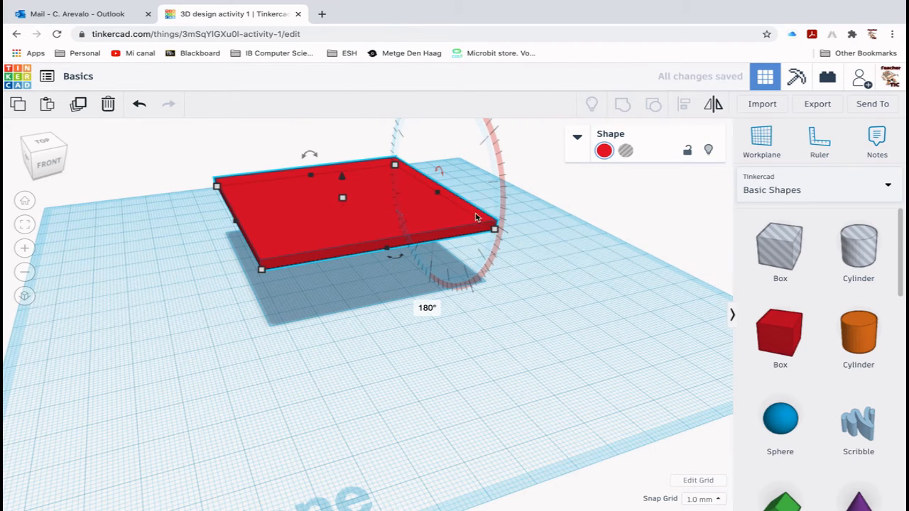
Rotate the plate by exactly 90° about the vertical axis, parallel to the workplane
scroll(435, 220, down, 5)
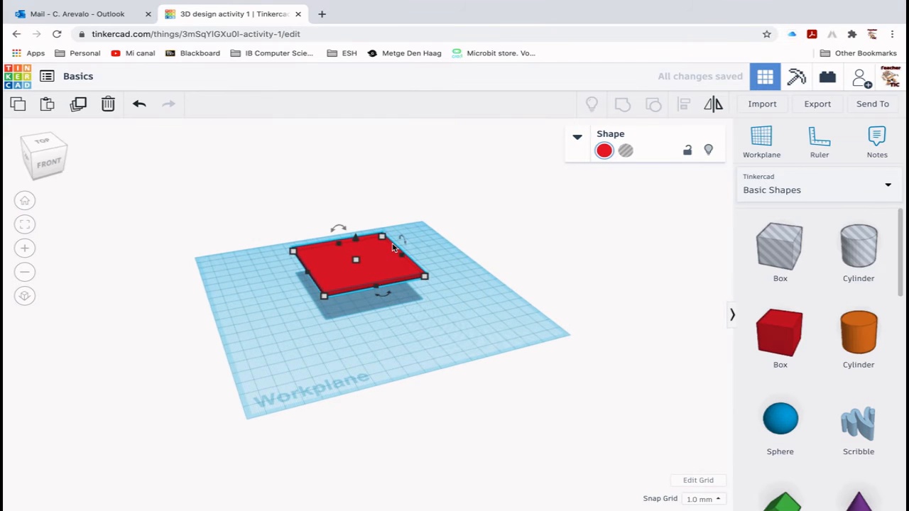
scroll(408, 234, up, 5)
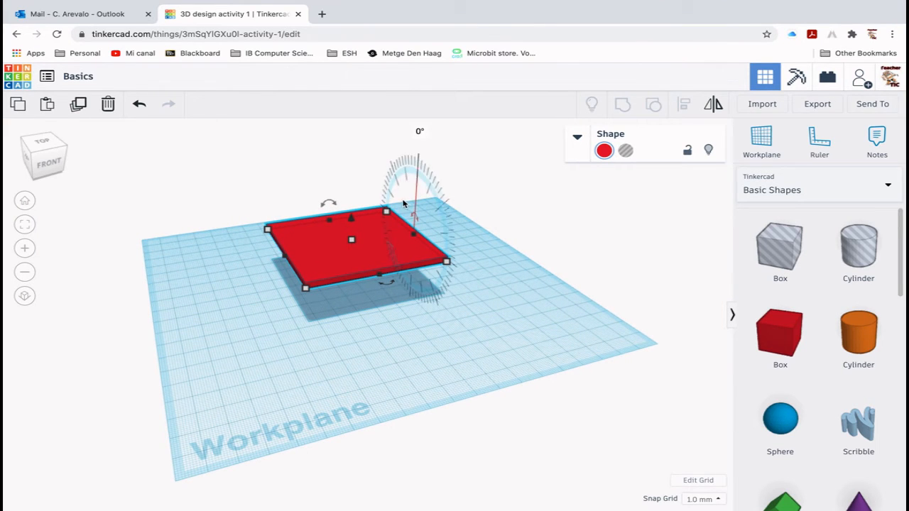
drag(378, 291, 253, 285)
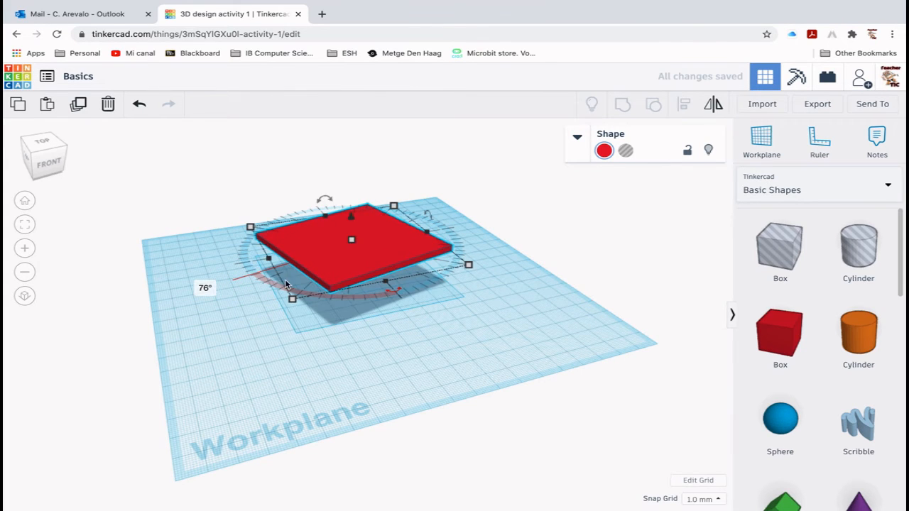
click(207, 288)
text(90)
key(Return)
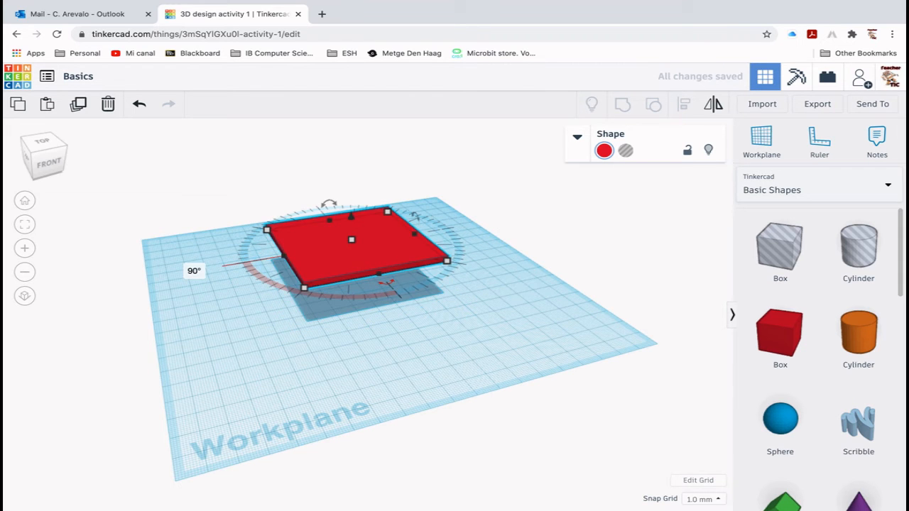
Place a solid cylinder and a hole cylinder side by side on the workplane in front of the red plate
scroll(364, 326, up, 4)
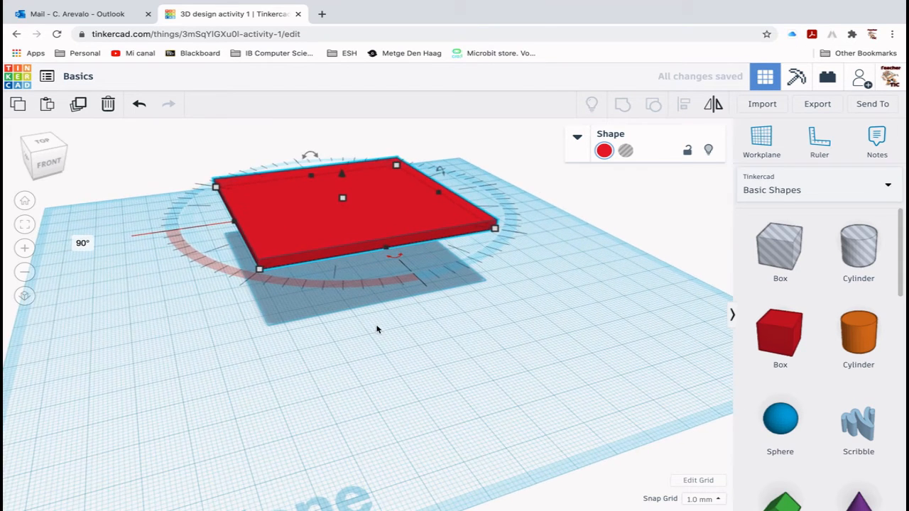
right_drag(380, 341, 323, 196)
right_drag(420, 331, 435, 350)
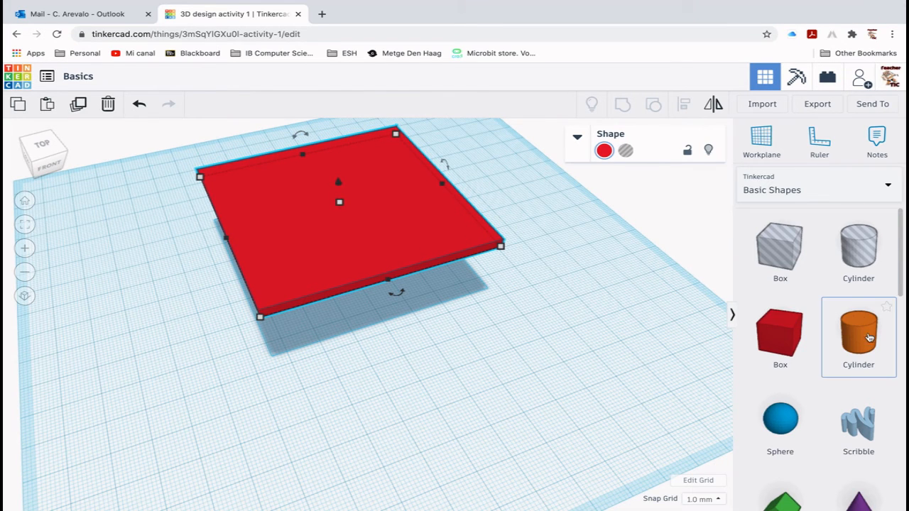
drag(739, 352, 521, 364)
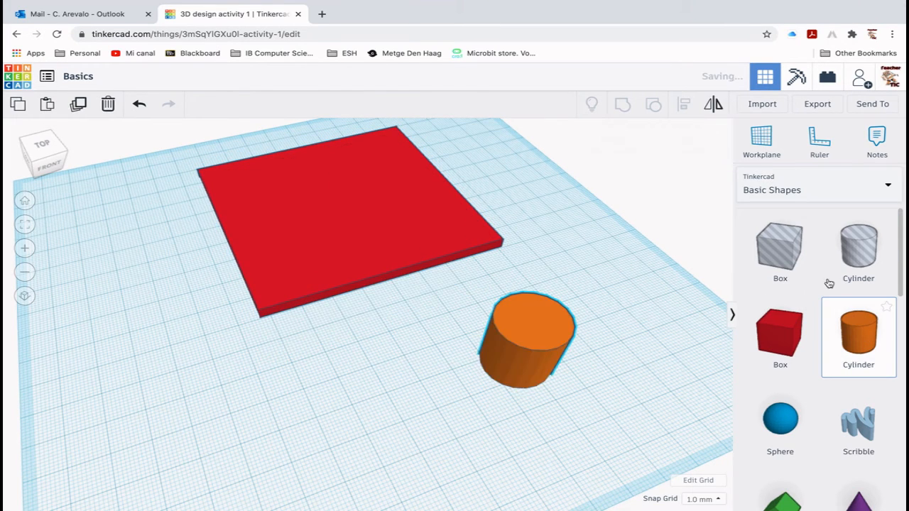
drag(870, 257, 412, 368)
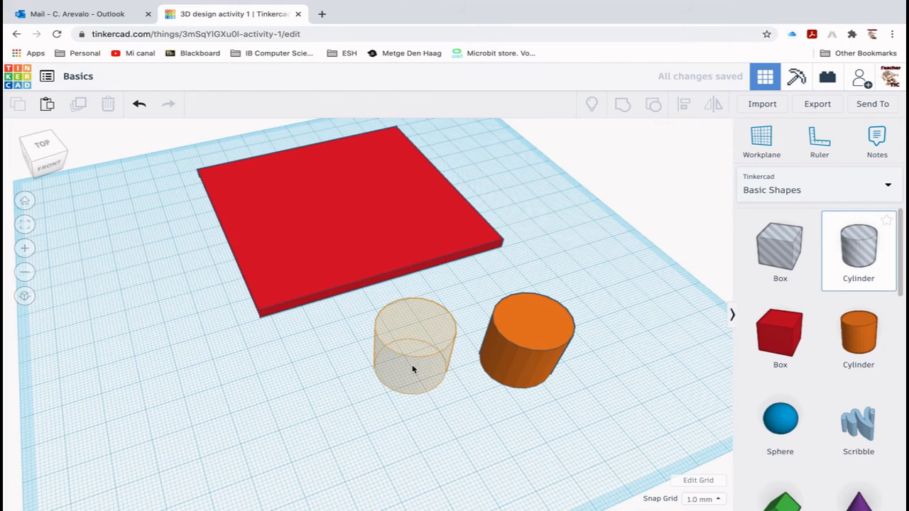
click(540, 404)
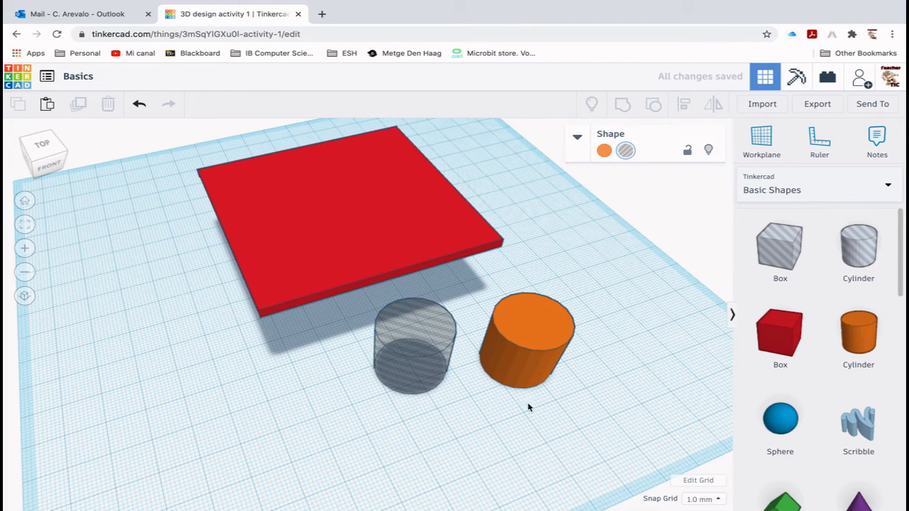
Convert the orange cylinder into a hole and turn the original hole cylinder into a green solid
click(572, 334)
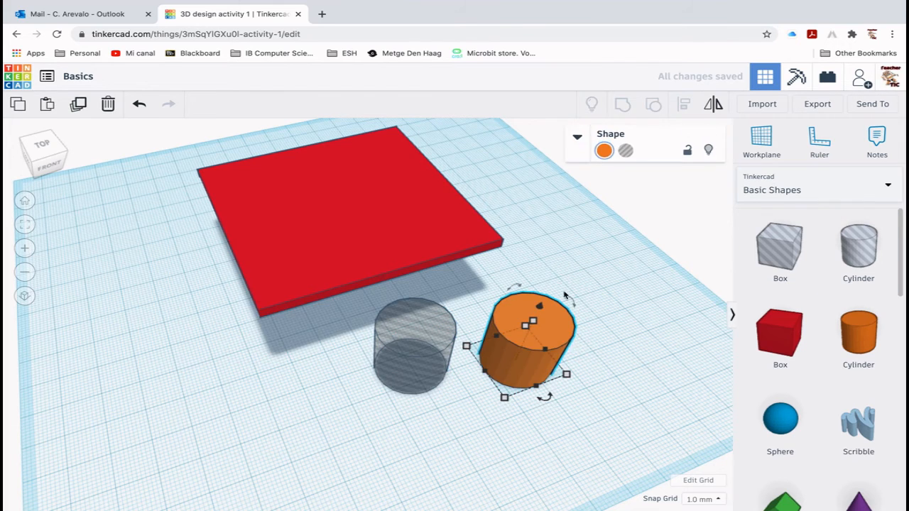
click(624, 152)
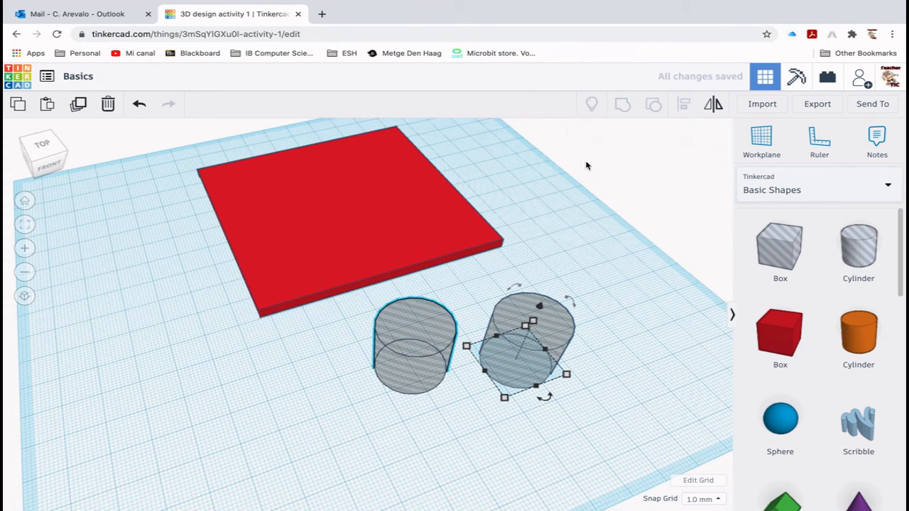
key(Tab)
click(603, 152)
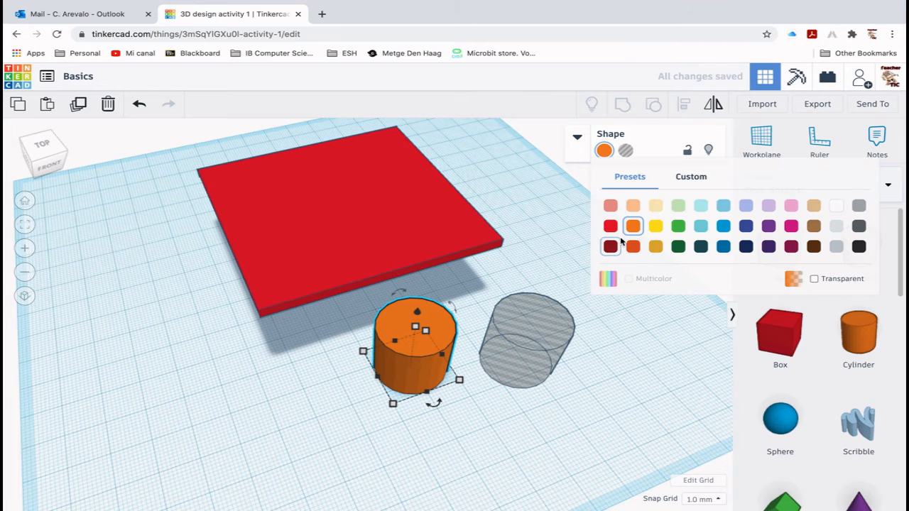
click(678, 225)
Delete the green cylinder and raise the remaining hole cylinder into the middle of the red plate
right_drag(609, 379, 609, 343)
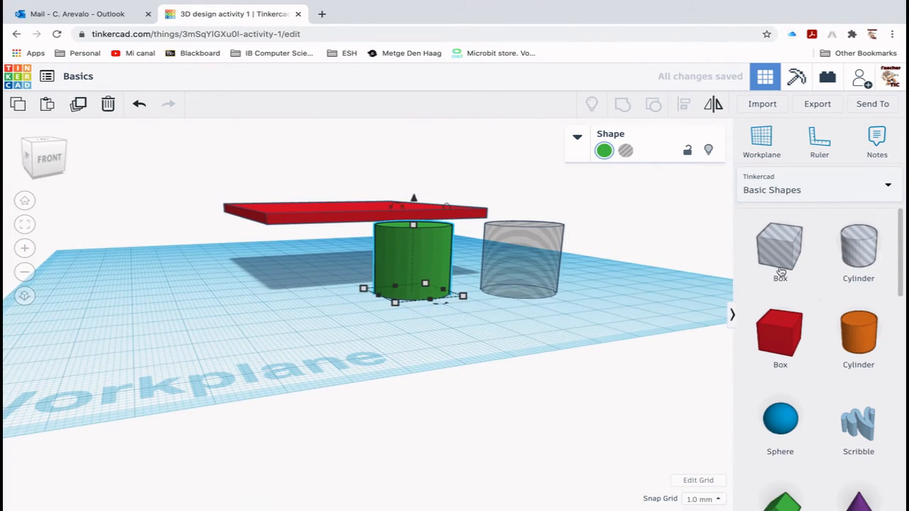
key(Delete)
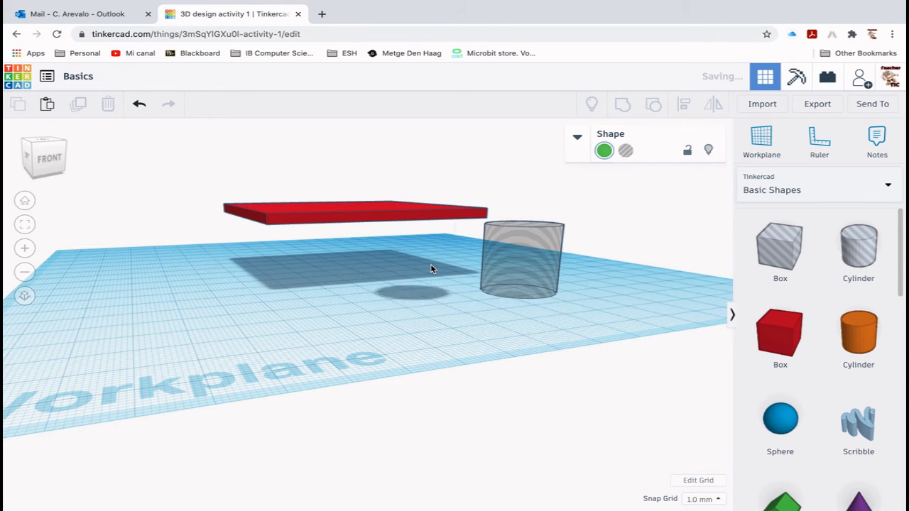
drag(520, 262, 291, 299)
right_drag(293, 305, 308, 361)
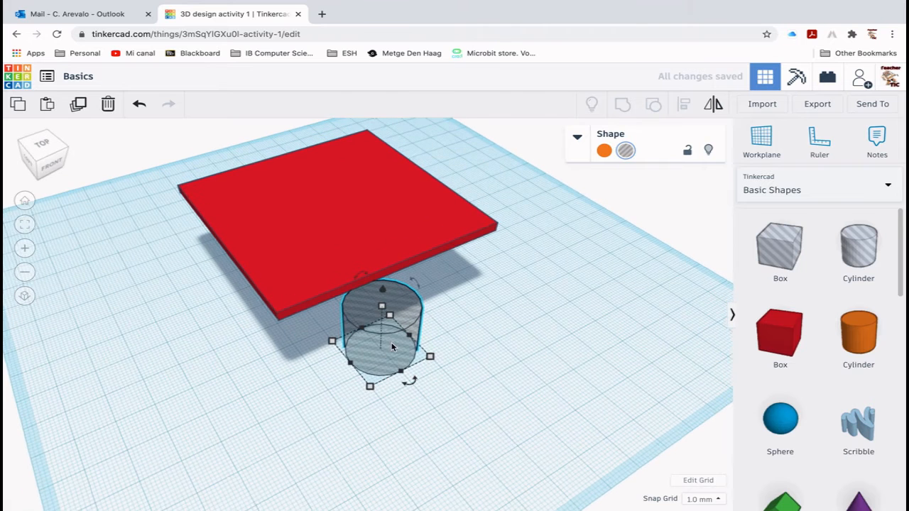
drag(387, 336, 327, 235)
drag(323, 195, 317, 156)
right_drag(289, 359, 341, 356)
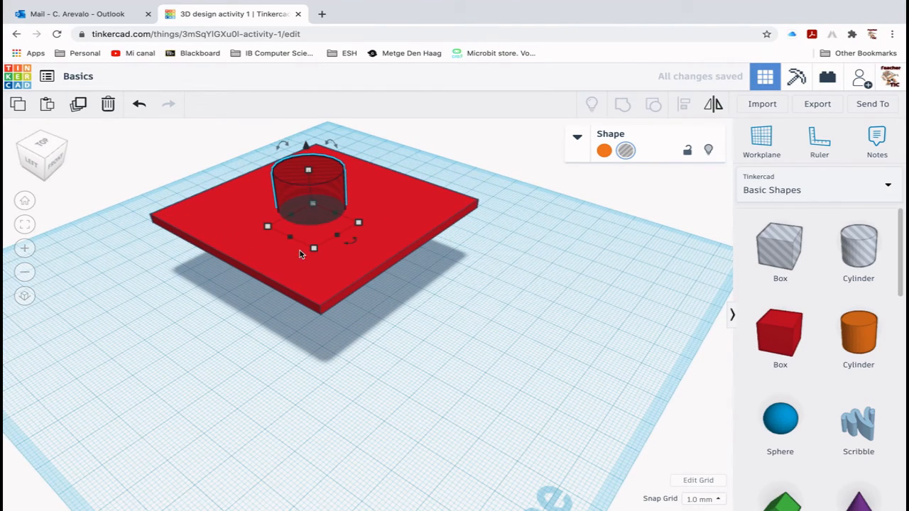
Group the plate with the hole cylinder to cut a round opening through its middle
drag(159, 143, 416, 288)
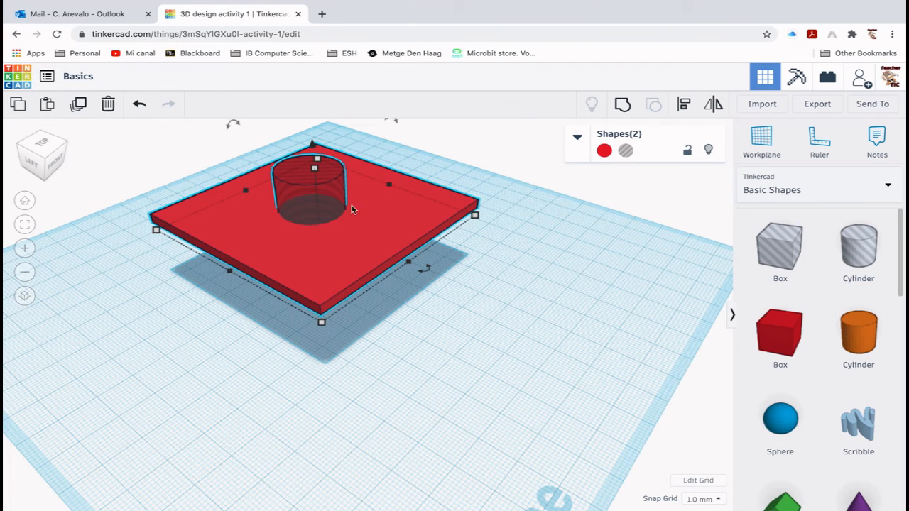
click(623, 107)
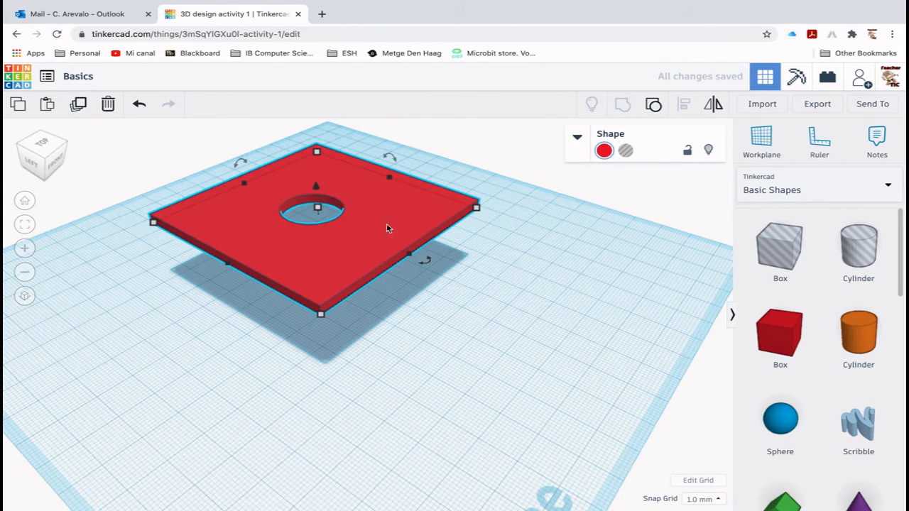
click(509, 279)
right_drag(246, 349, 328, 207)
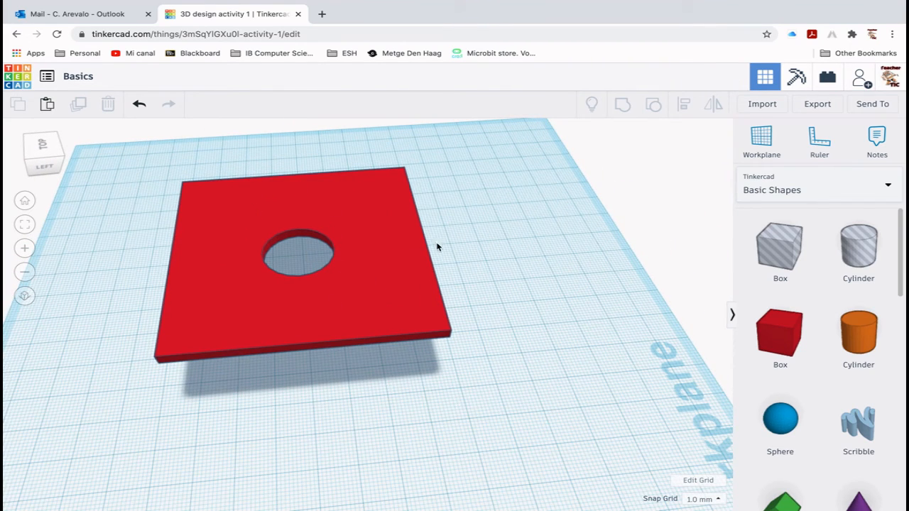
Ungroup the cut plate back into the separate plate and hole cylinder
key(ctrl+a)
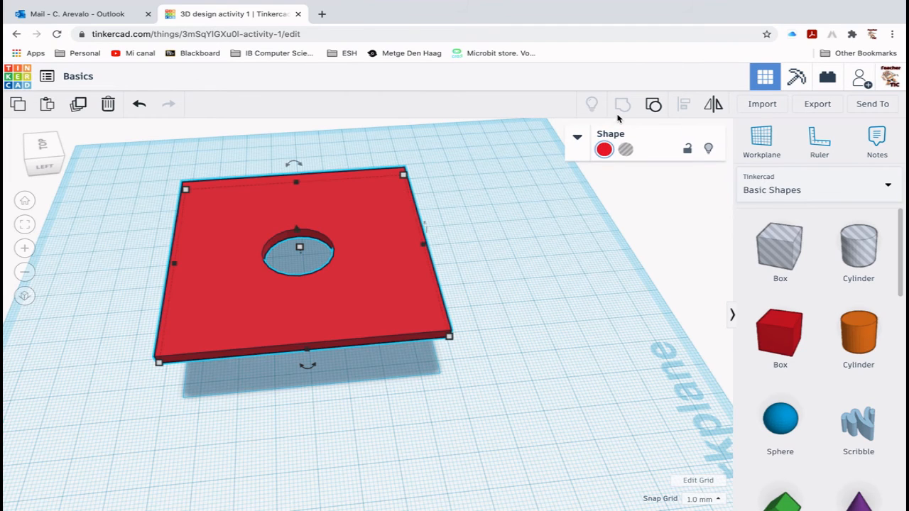
click(654, 105)
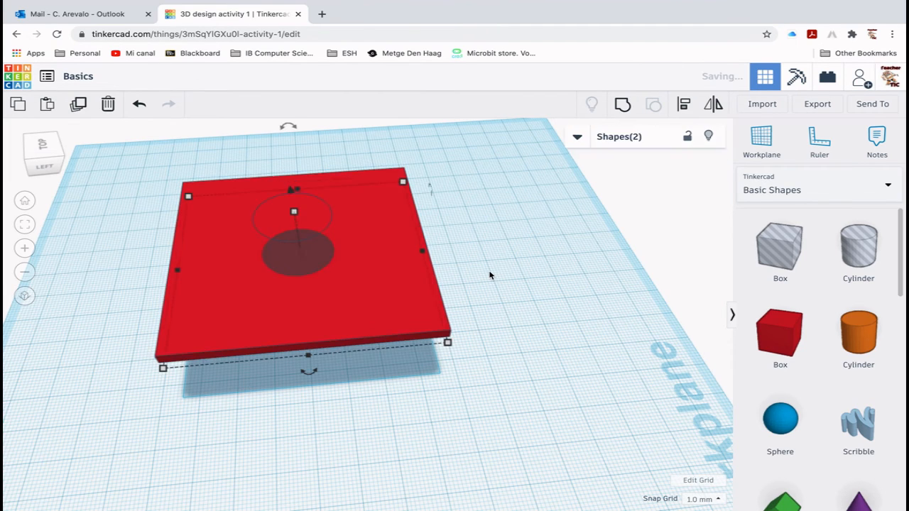
click(490, 275)
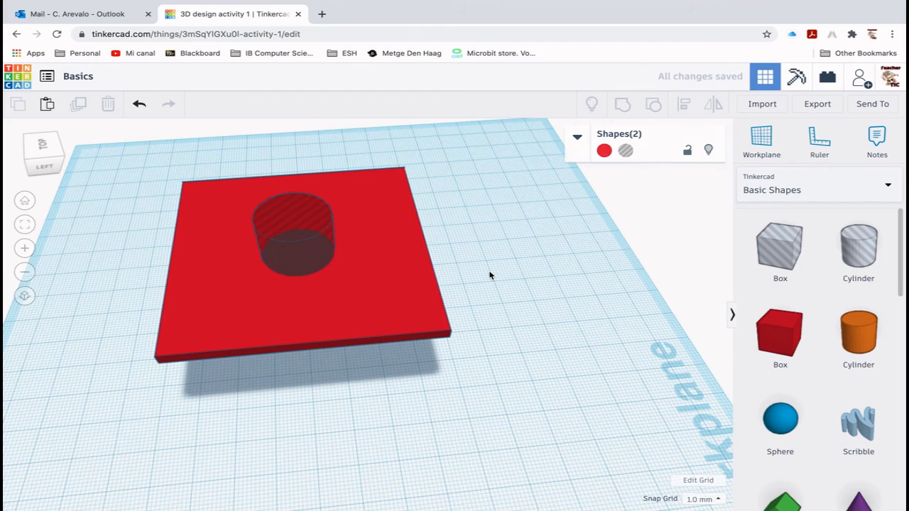
Duplicate the hole cylinder and move one about 46 mm by 25 mm, leaving the two near opposite corners of the plate
right_drag(519, 284, 447, 262)
click(298, 203)
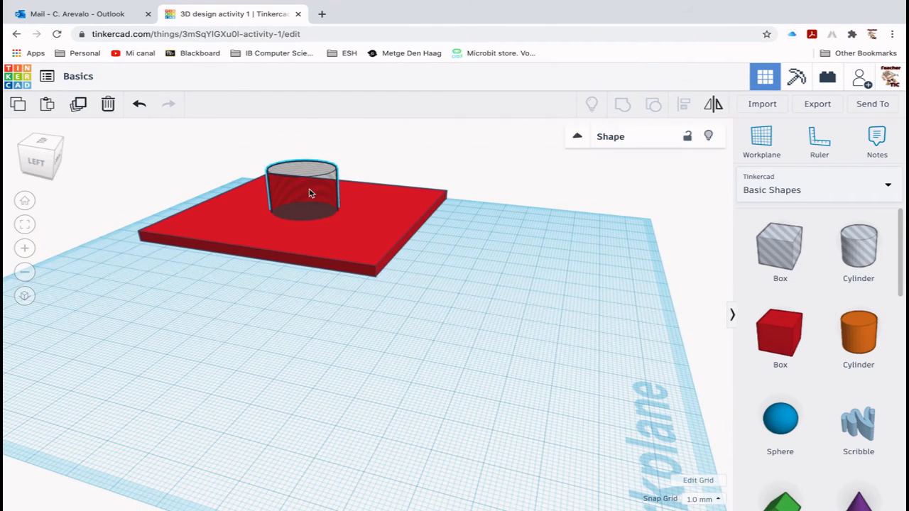
drag(310, 199, 250, 180)
key(super+v)
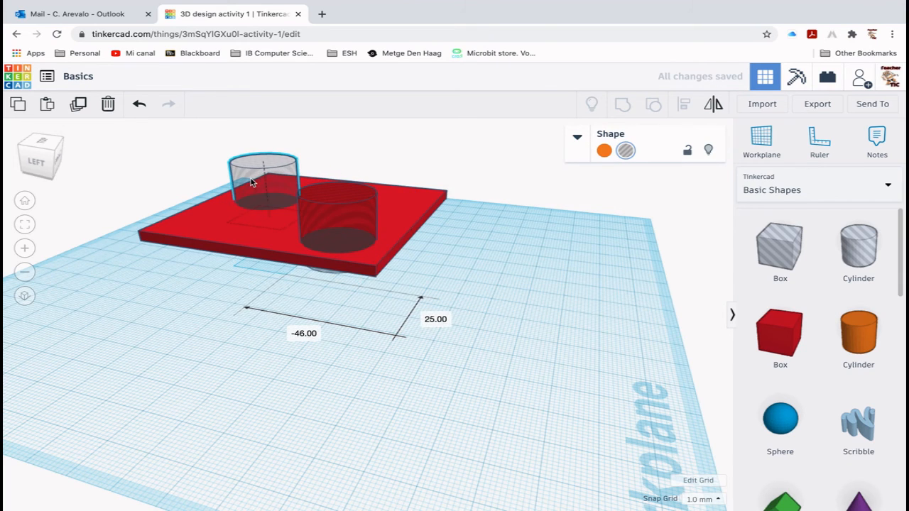
Group the plate with both hole cylinders to cut two round openings through it
right_drag(361, 355, 428, 390)
drag(492, 376, 176, 170)
click(651, 105)
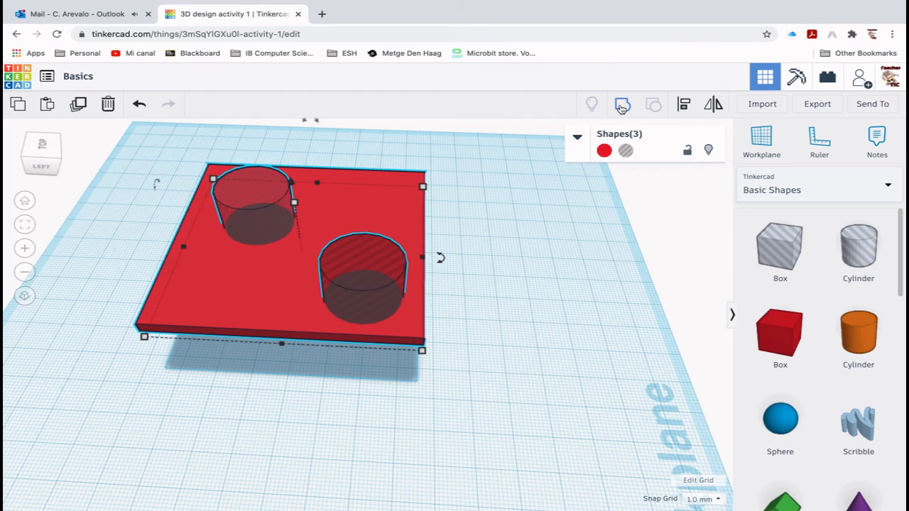
click(516, 268)
right_drag(515, 267, 521, 342)
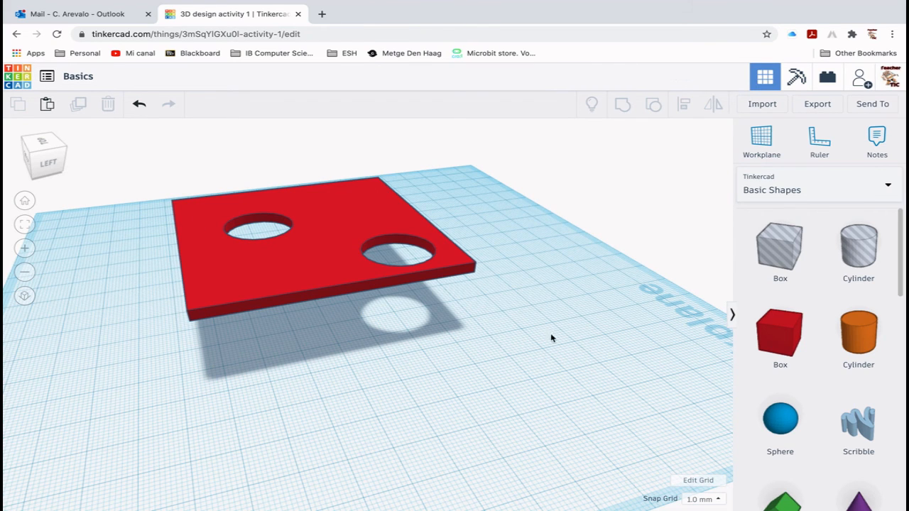
right_drag(589, 324, 568, 342)
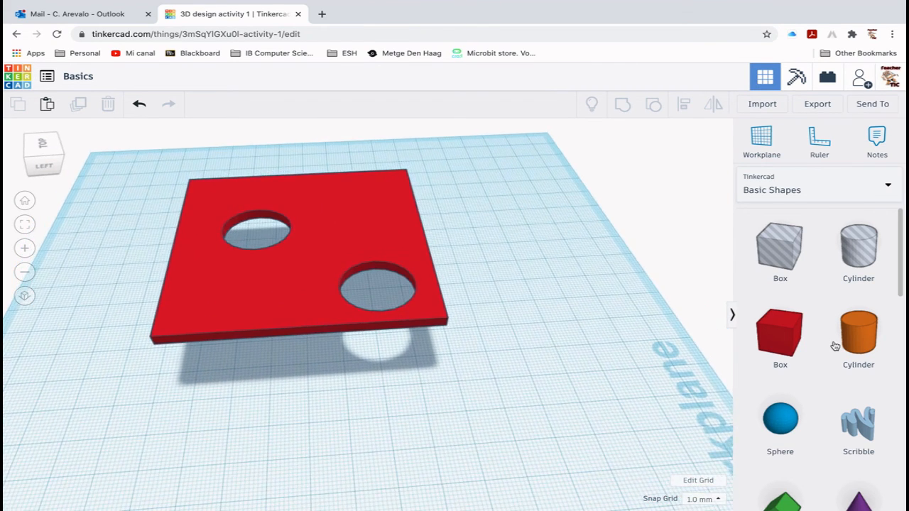
drag(899, 260, 902, 222)
right_drag(263, 374, 266, 339)
click(299, 245)
click(602, 157)
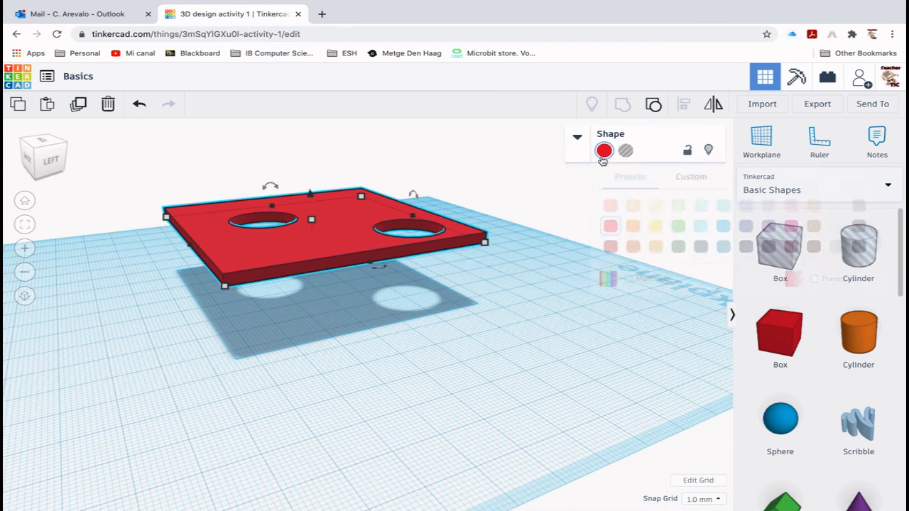
mouse_move(389, 4)
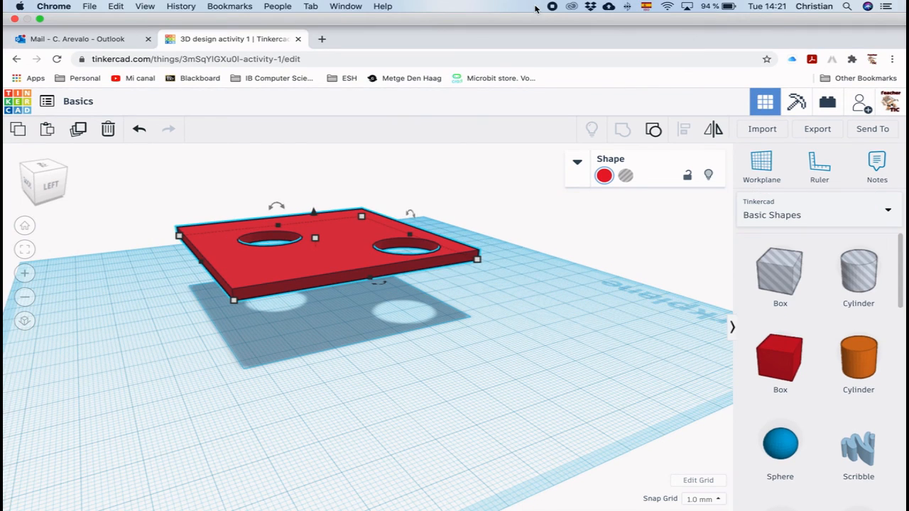